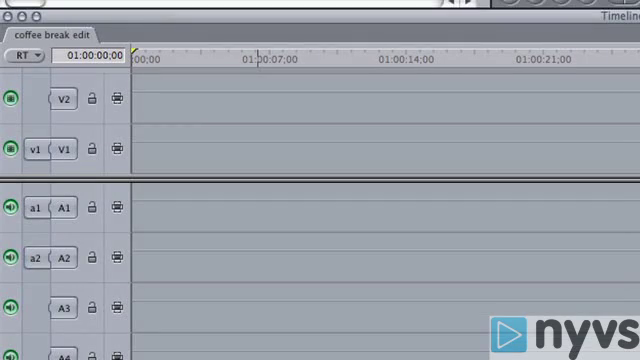
Step: Play the coffee break edit timeline and stop near 01:00:07;00
key("F10")
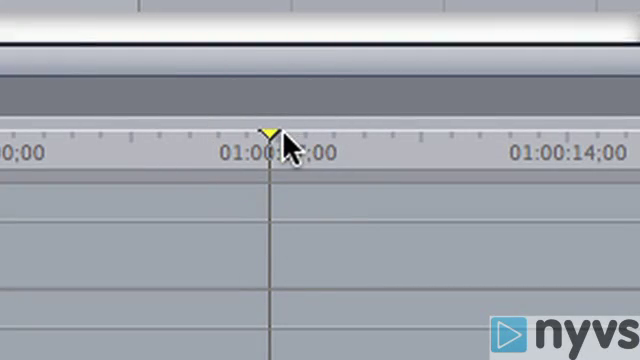
Step: Scrub the playhead past fourteen seconds, then park it at 01:00:00;00
mouse_move(272, 140)
left_mouse_down()
mouse_move(414, 57)
mouse_move(565, 45)
mouse_move(497, 60)
left_mouse_up()
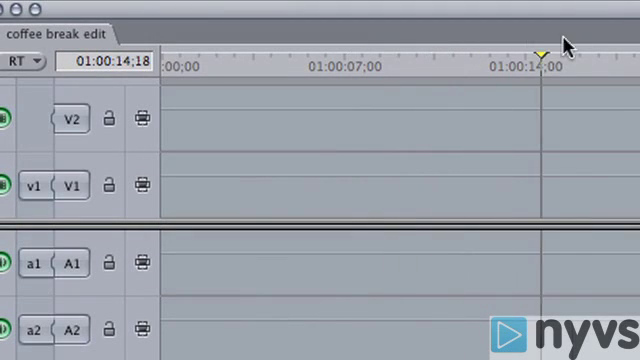
left_click_drag(465, 85, 440, 93)
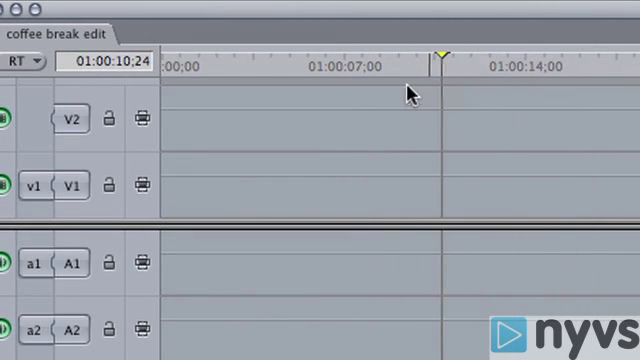
mouse_move(443, 62)
left_mouse_down()
mouse_move(378, 72)
mouse_move(299, 72)
mouse_move(176, 122)
left_mouse_up()
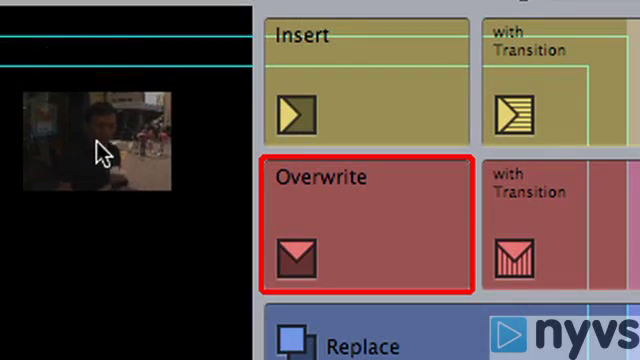
Step: Drop the marked street-scene clip on the Edit Overlay's Overwrite section, then drag it toward Insert
left_click_drag(118, 218, 320, 224)
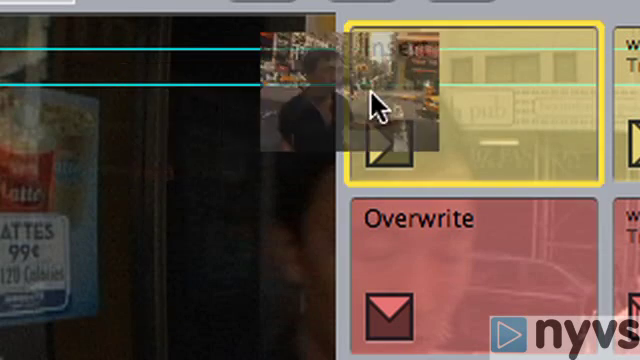
left_click_drag(213, 135, 374, 107)
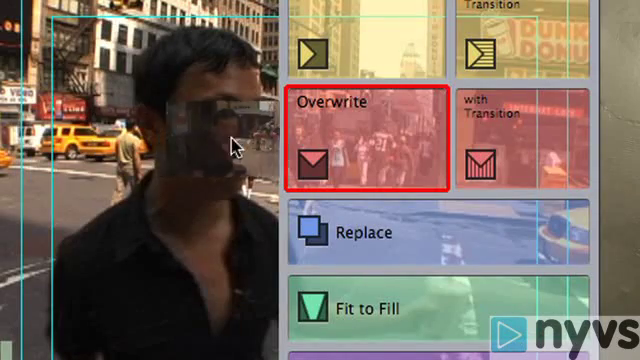
Step: Overwrite coffee break clip 2 onto V1, A1 and A2 at 01:00:00;00
left_click_drag(97, 147, 426, 123)
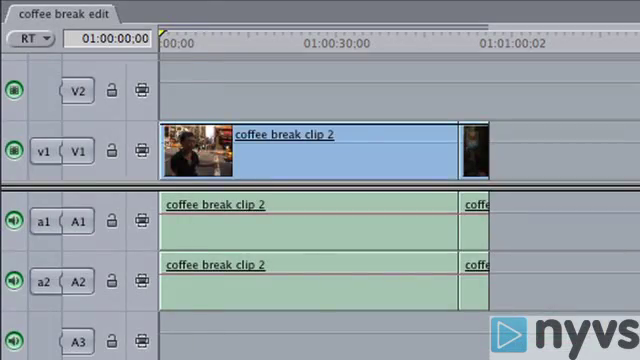